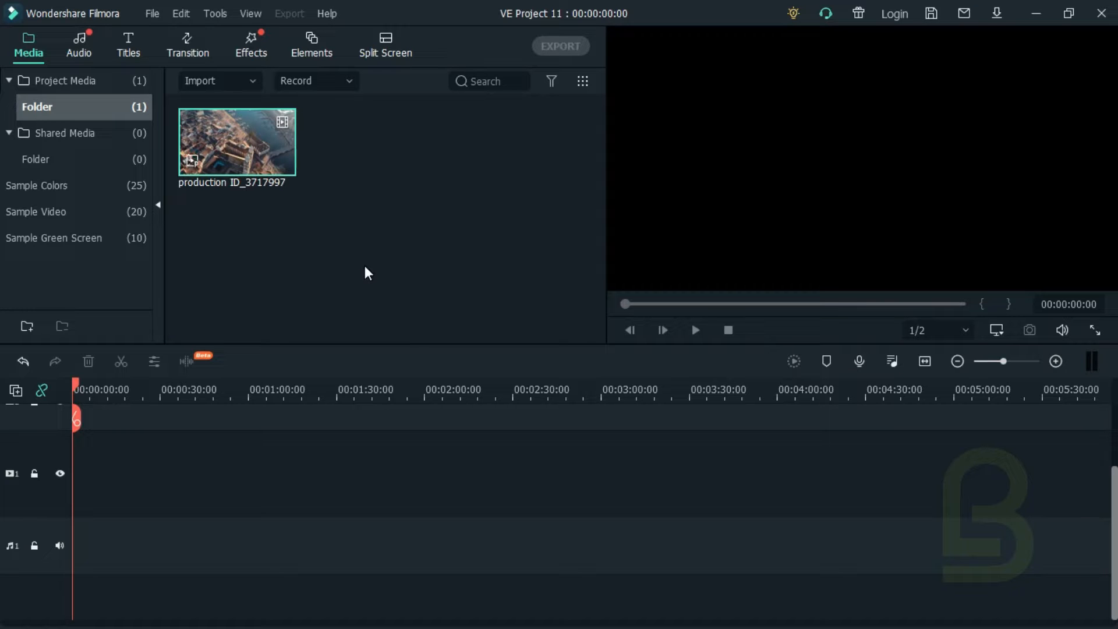
# Step: Place the production ID_3717997 video at the start of video track 1, keeping the project settings of 1920 x 1080 25fps
pyautogui.moveTo(352, 257); pyautogui.dragTo(67, 512)
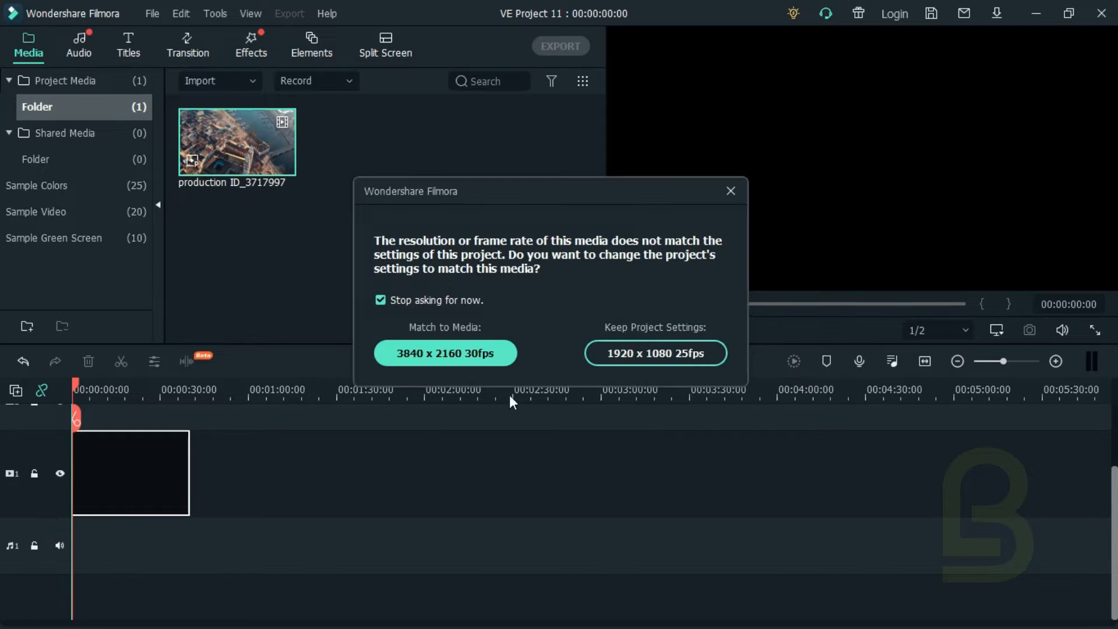
pyautogui.click(607, 359)
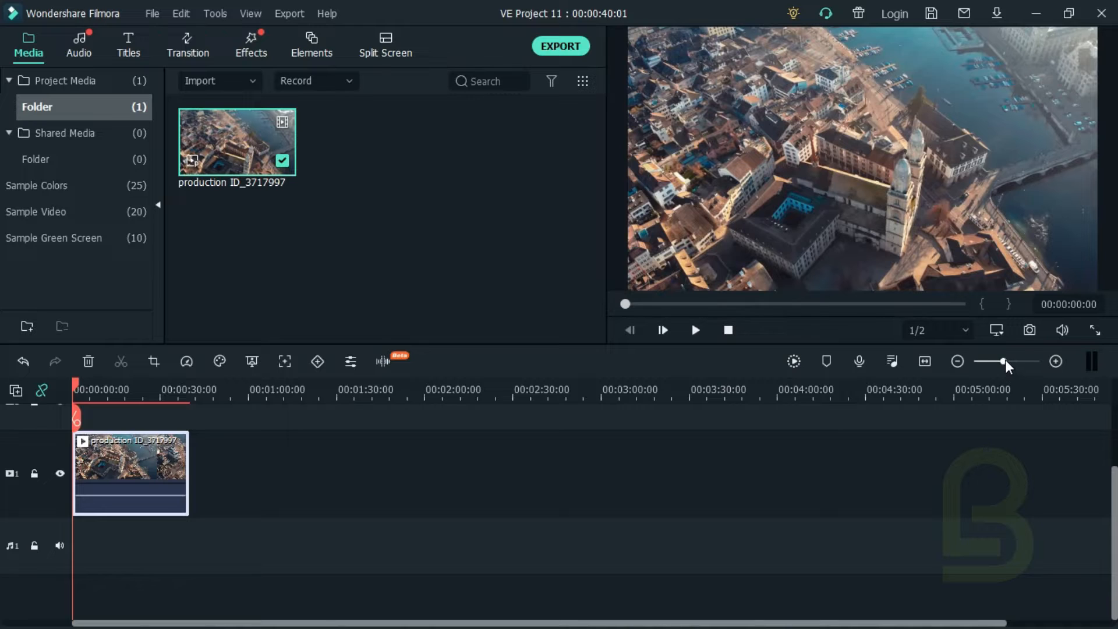
pyautogui.moveTo(939, 362); pyautogui.dragTo(958, 362)
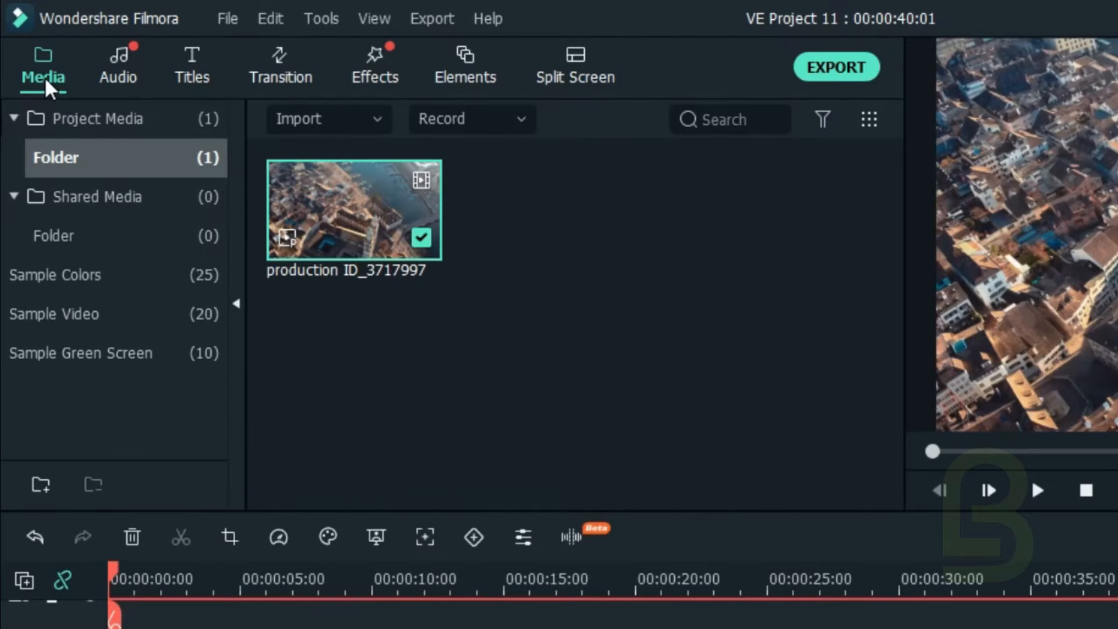
# Step: Add the Black sample color to the track above the video, starting at the 3-second mark
pyautogui.click(68, 270)
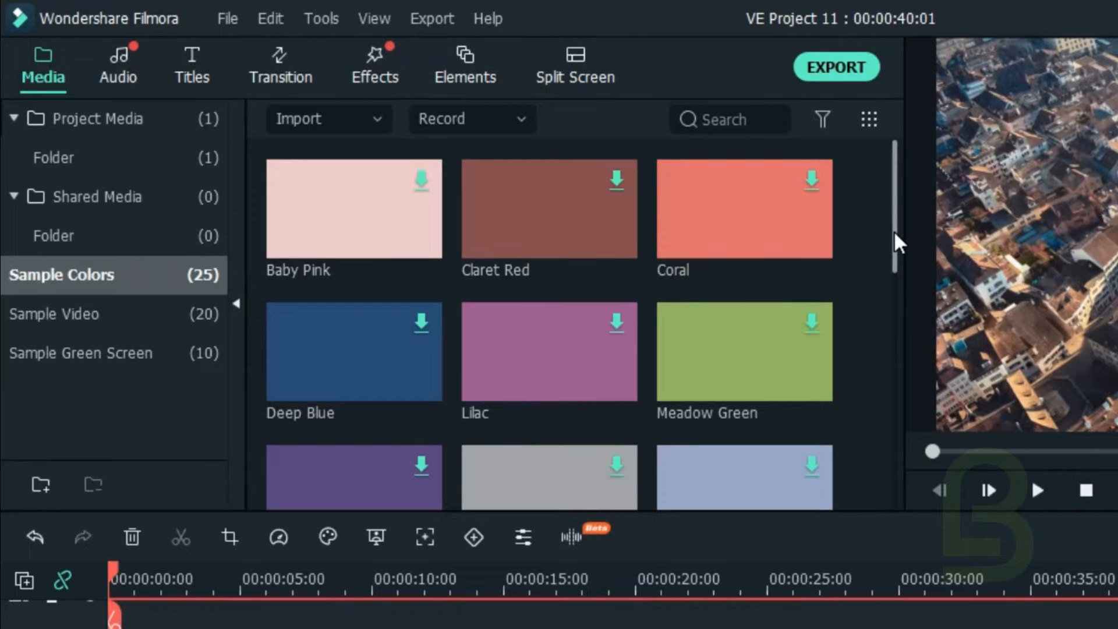
pyautogui.moveTo(894, 231); pyautogui.dragTo(885, 312)
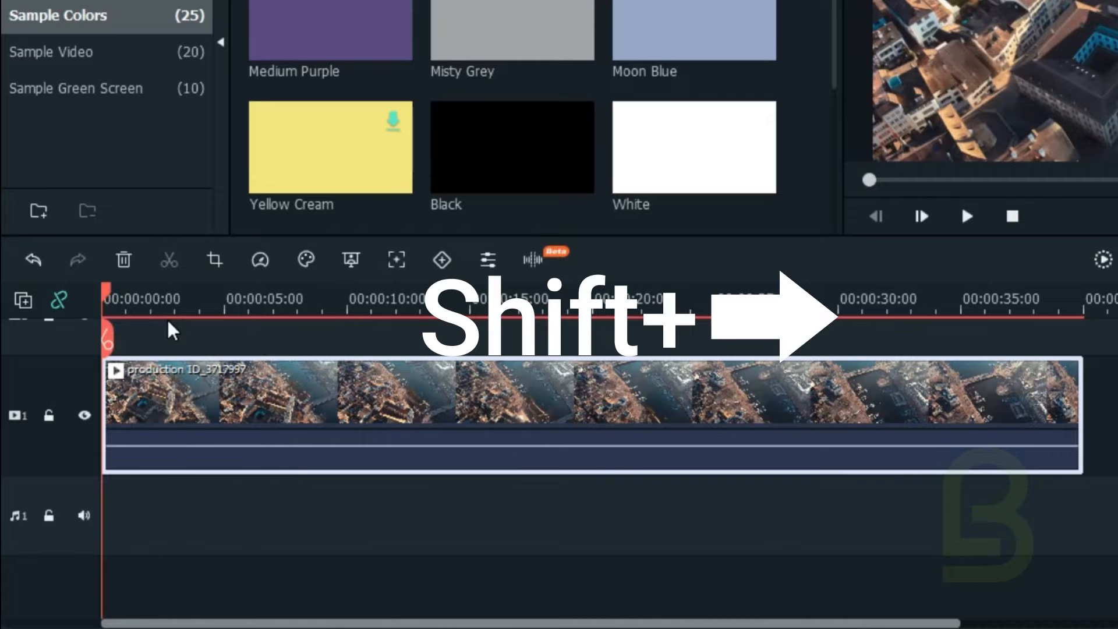
pyautogui.hotkey('shift', 'Right')
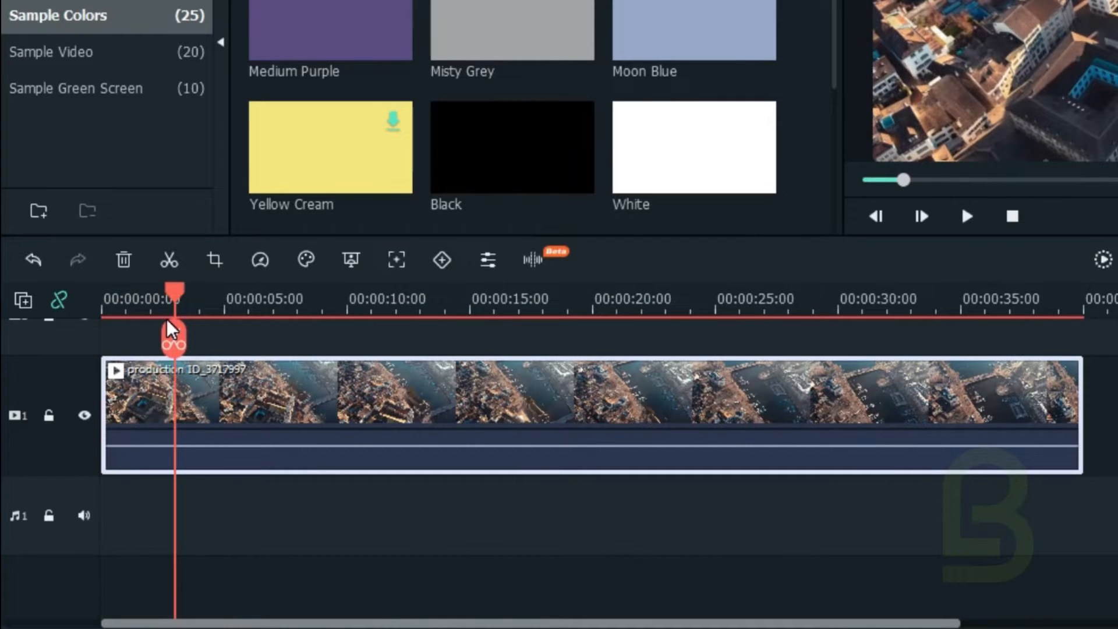
pyautogui.moveTo(478, 154)
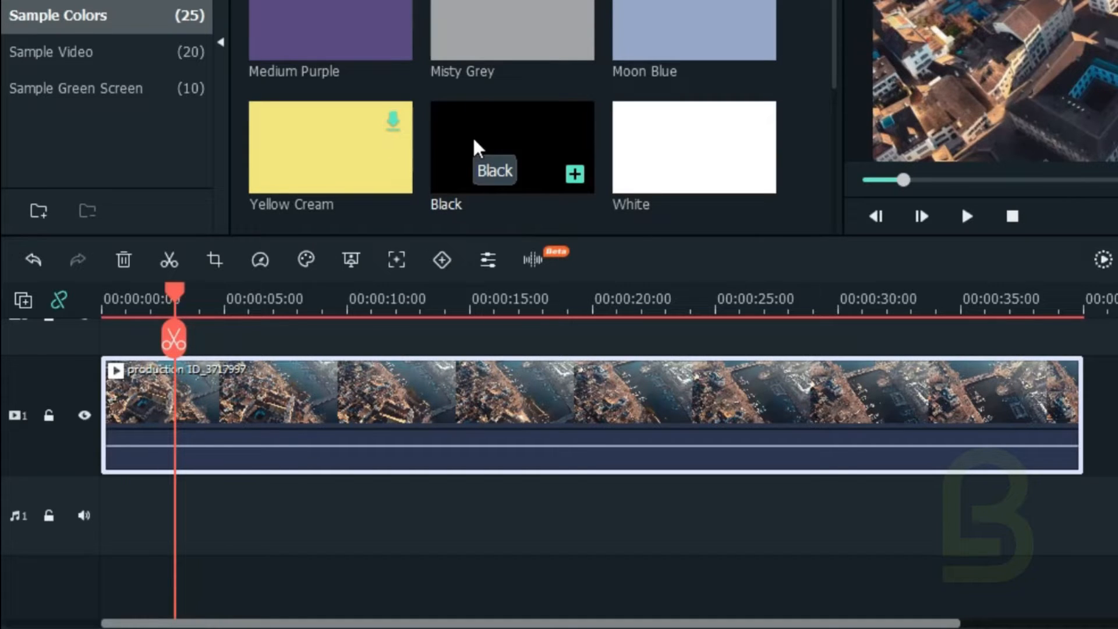
pyautogui.moveTo(470, 134); pyautogui.dragTo(158, 389)
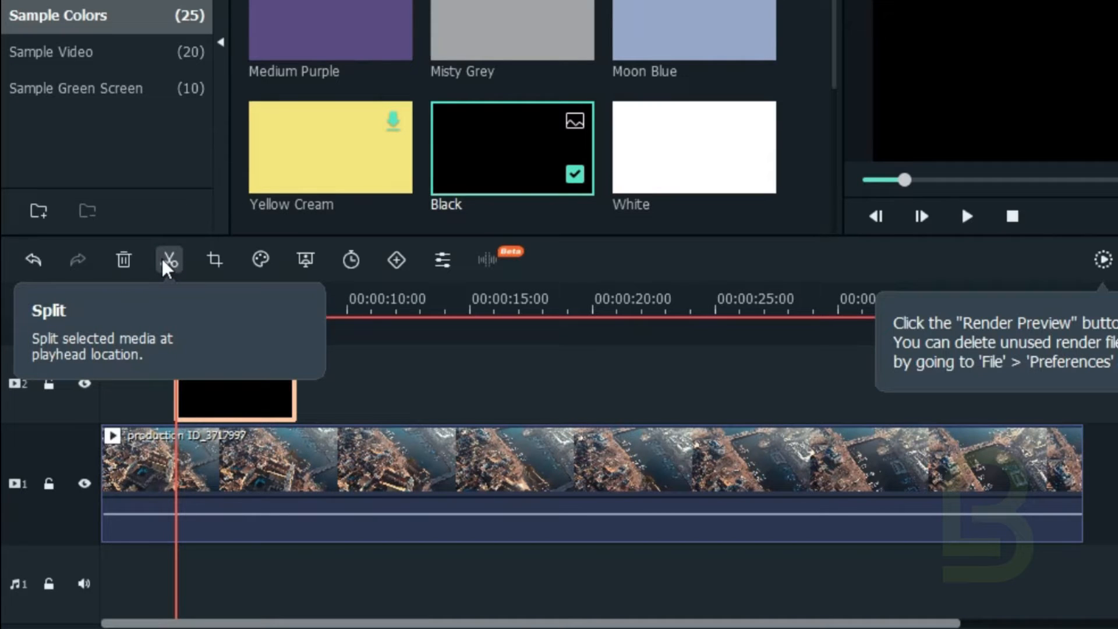
# Step: Split the Black clip one frame after its start, at 00:00:03:01, and delete the remaining part
pyautogui.hotkey('ctrl', 'b')
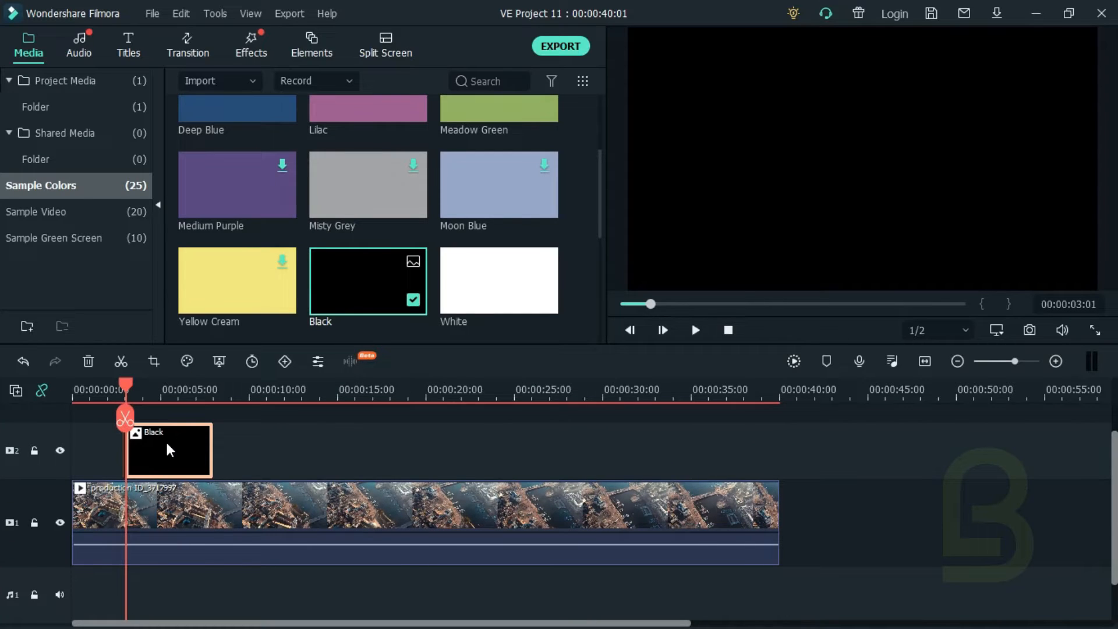
pyautogui.rightClick(167, 444)
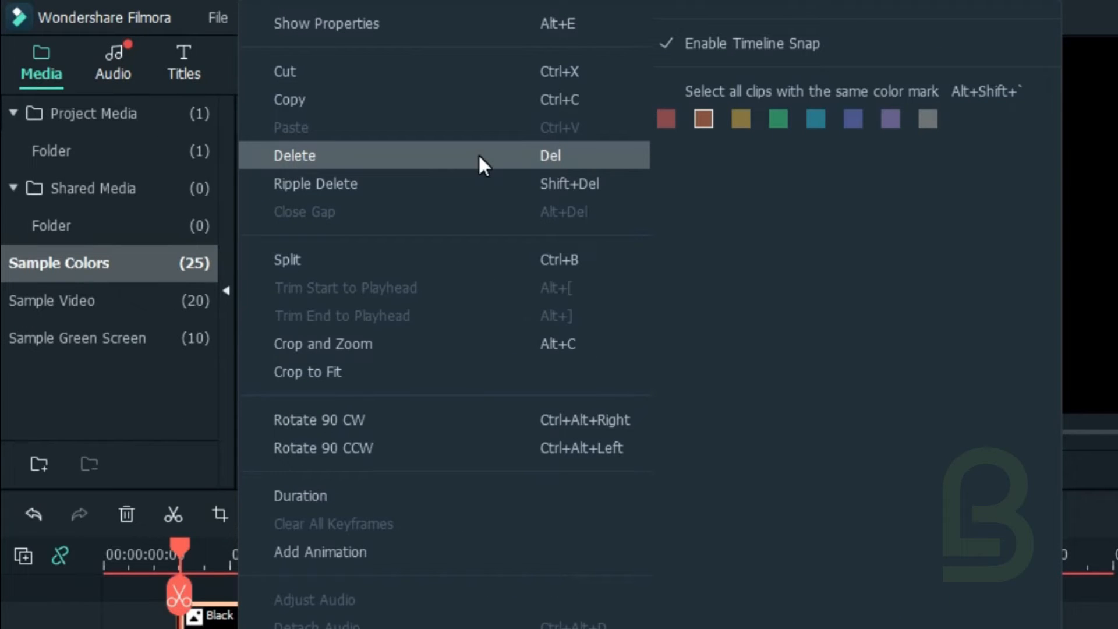
pyautogui.click(803, 423)
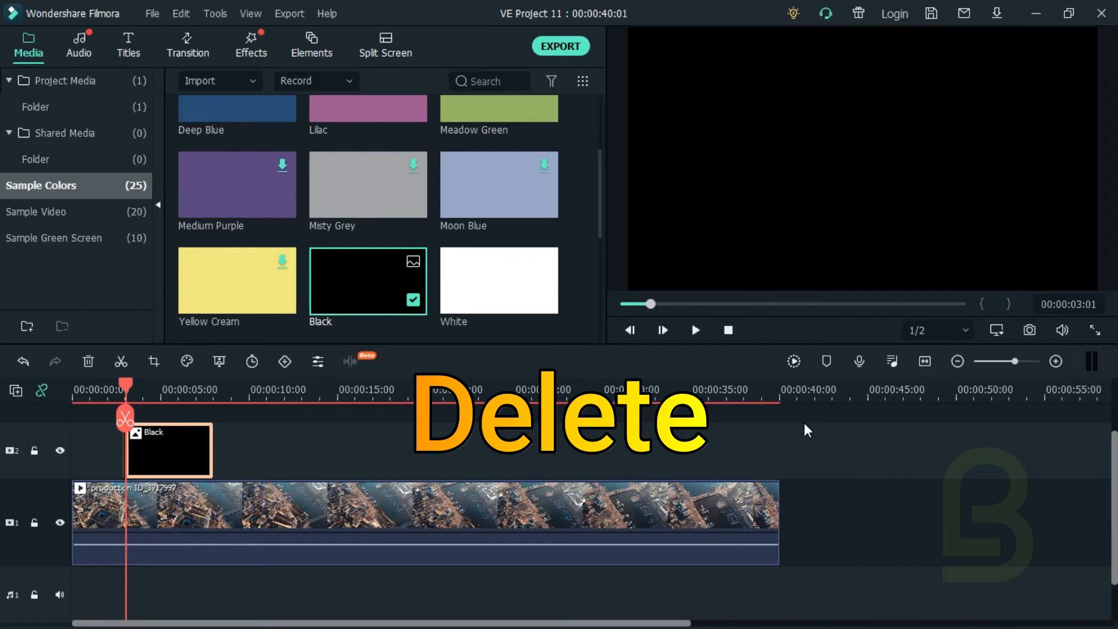
pyautogui.press('Delete')
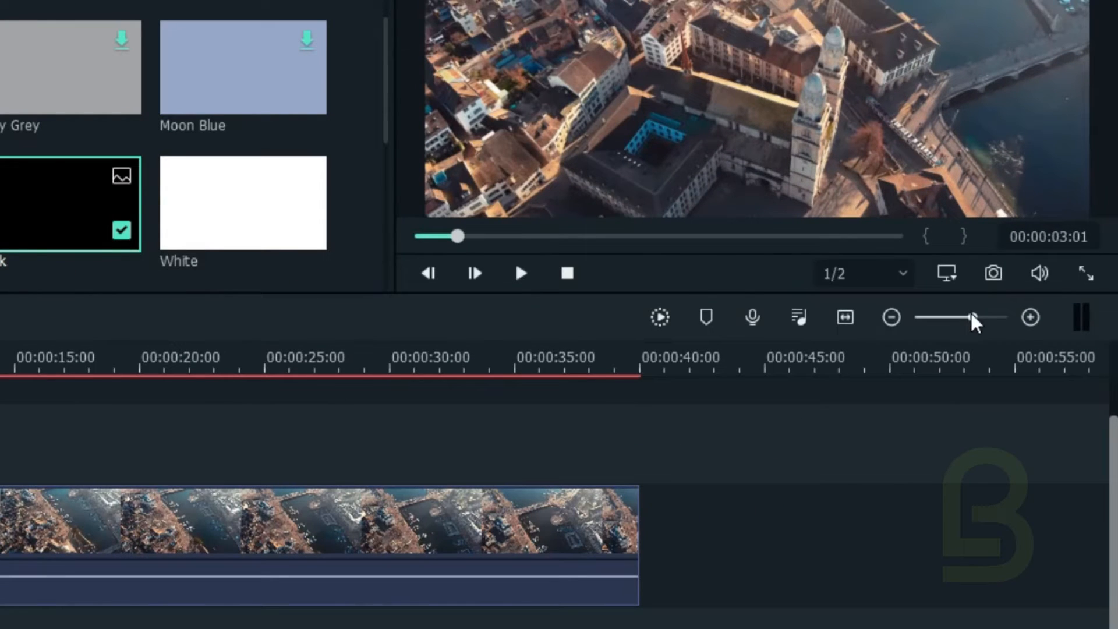
# Step: Copy the one-frame Black clip on video track 2
pyautogui.moveTo(972, 318); pyautogui.dragTo(981, 317)
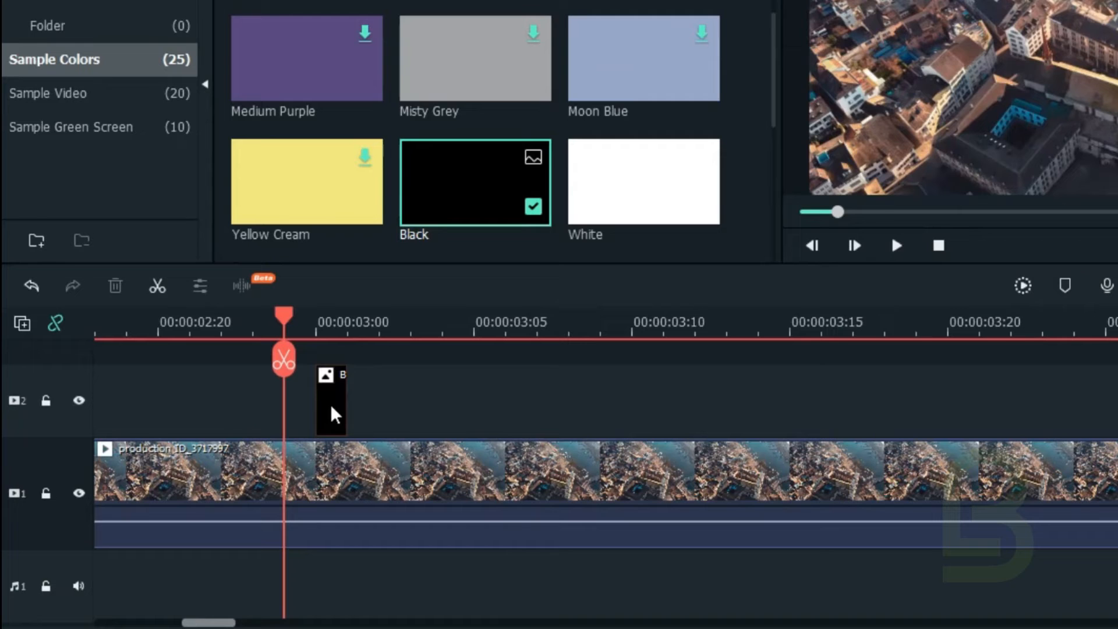
pyautogui.click(331, 392)
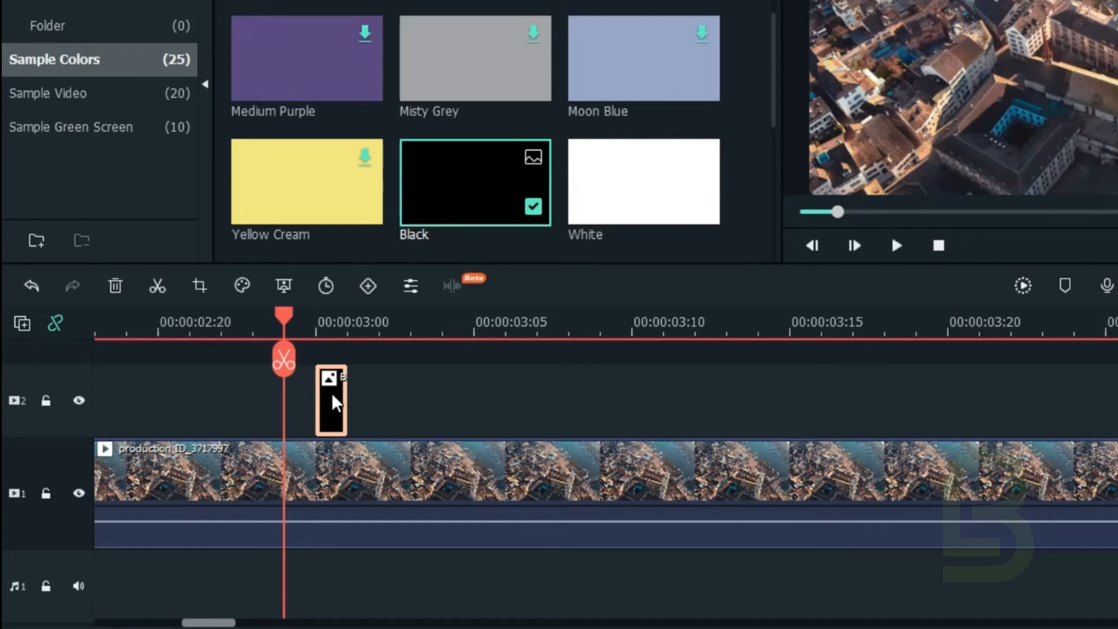
pyautogui.rightClick(331, 392)
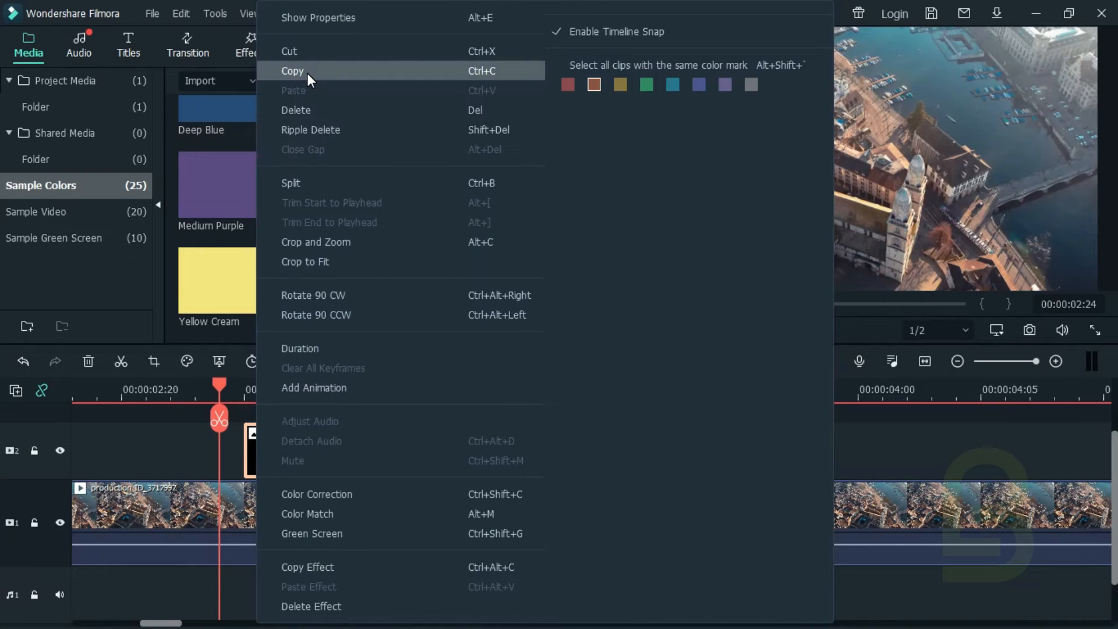
pyautogui.click(306, 72)
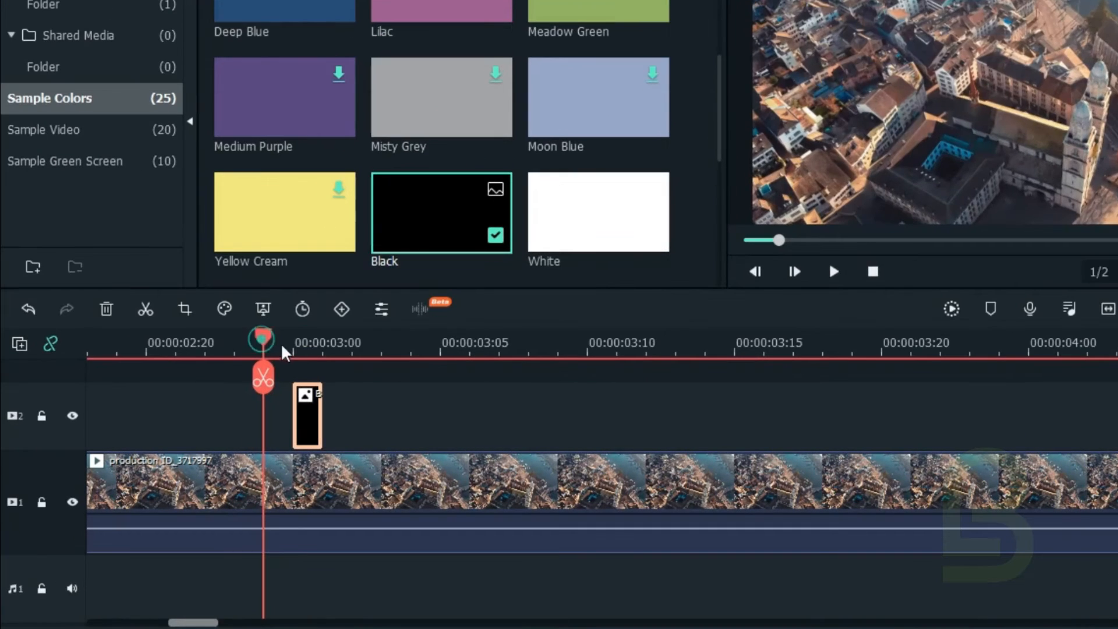
# Step: Lock video track 1 and paste the copied black frame onto video track 2 at 00:00:03:02
pyautogui.moveTo(219, 385); pyautogui.dragTo(260, 399)
pyautogui.press('Right')
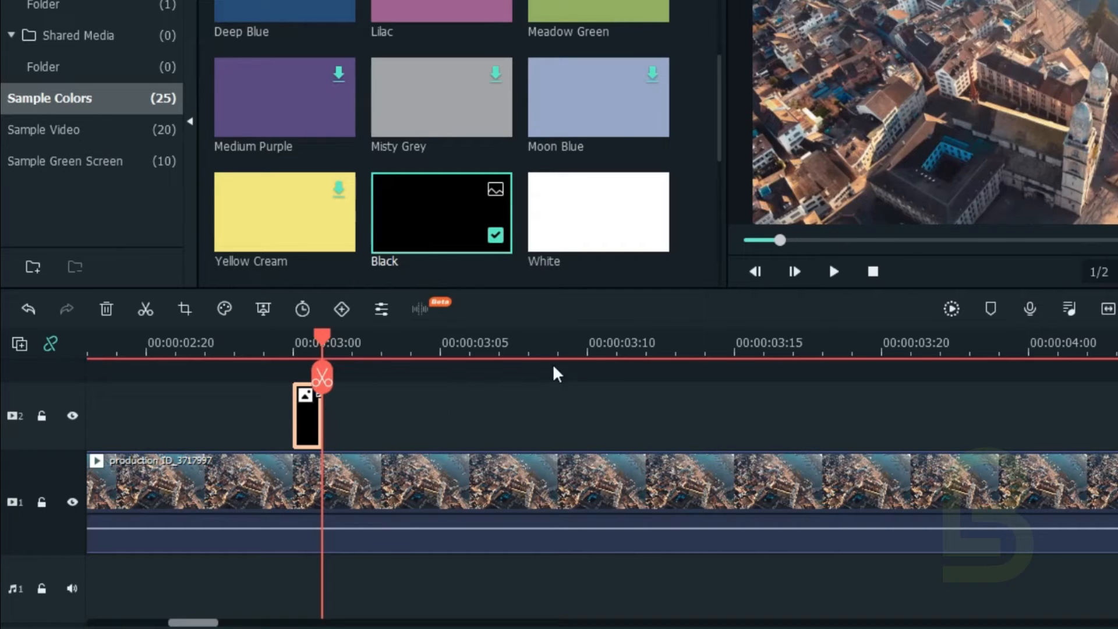
pyautogui.click(797, 270)
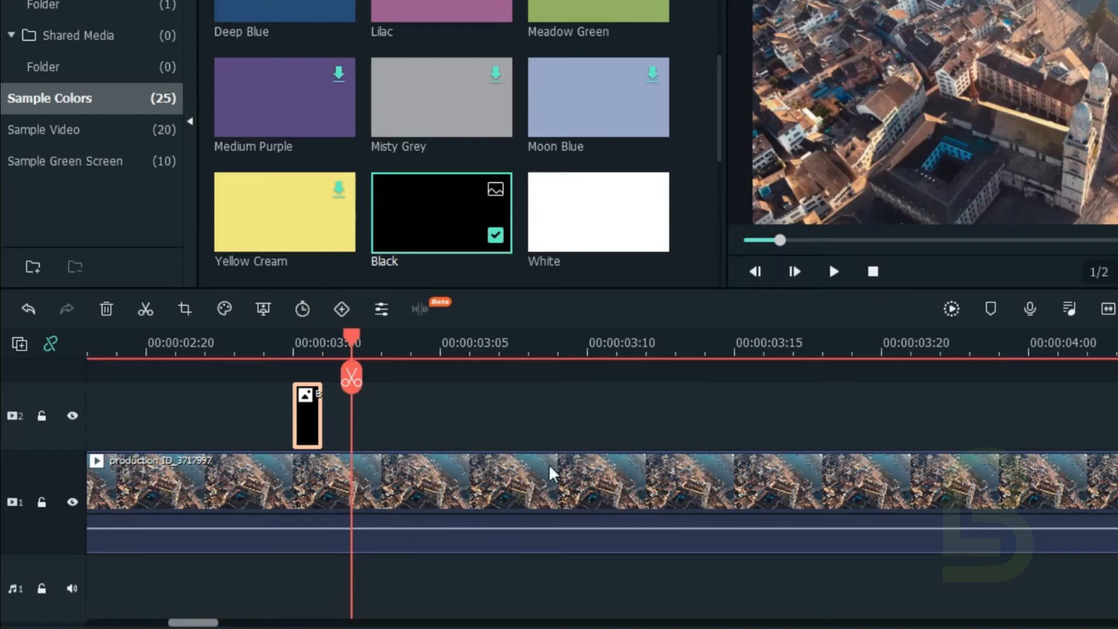
pyautogui.click(170, 488)
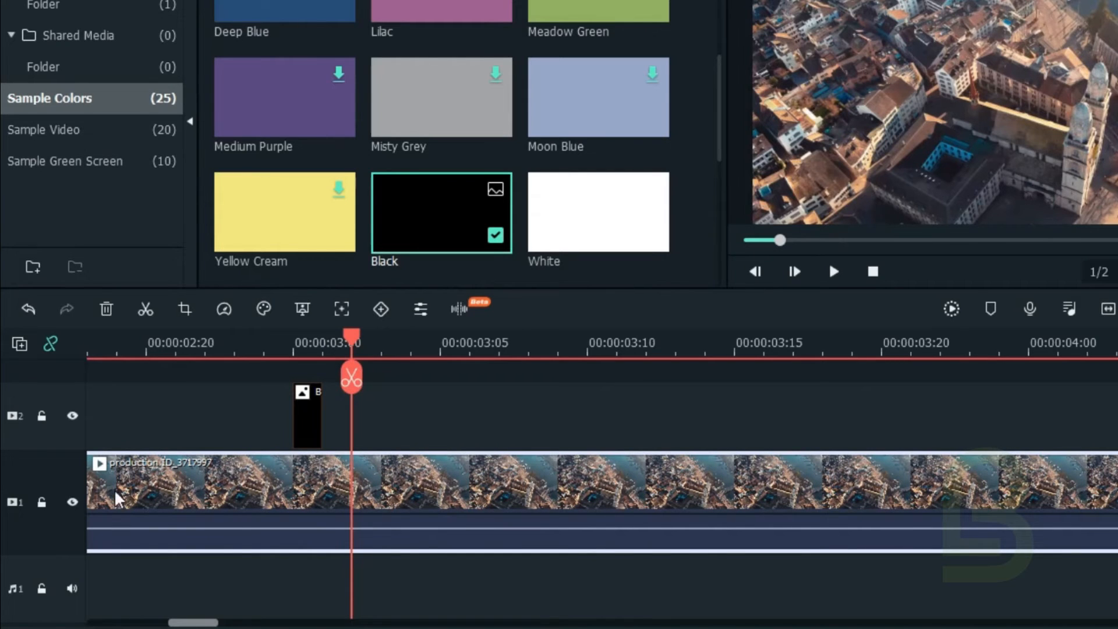
pyautogui.click(39, 502)
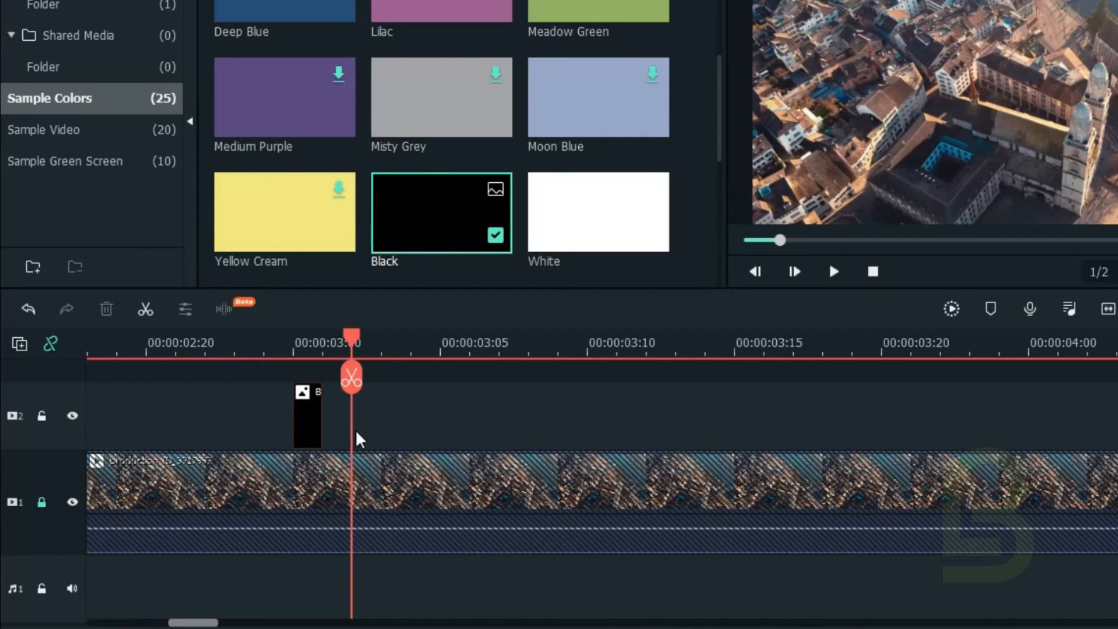
pyautogui.hotkey('ctrl', 'v')
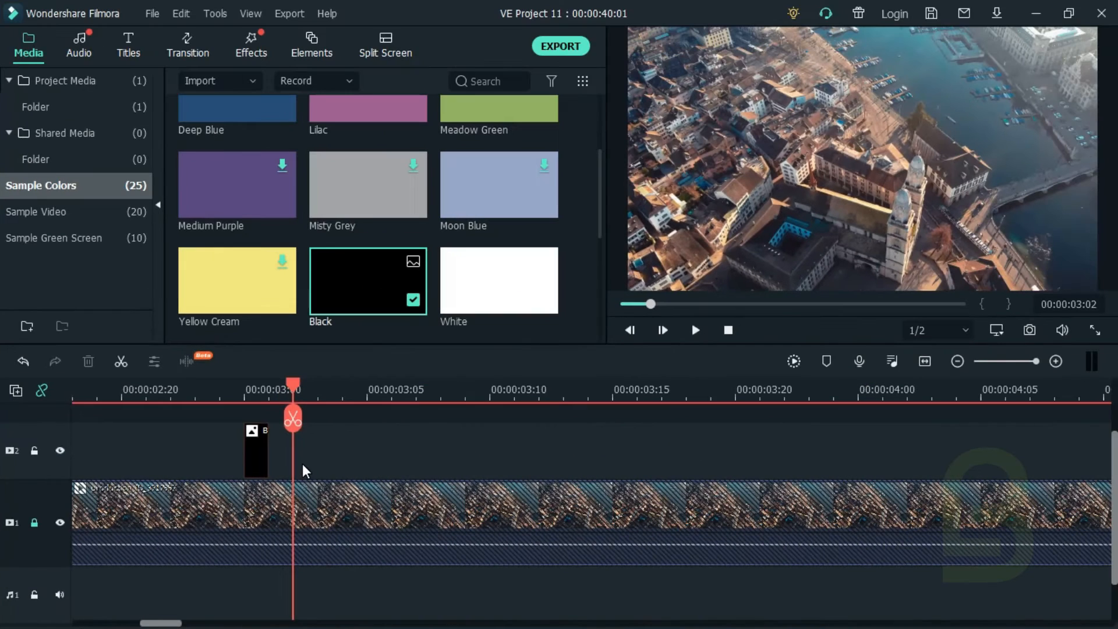
pyautogui.rightClick(362, 431)
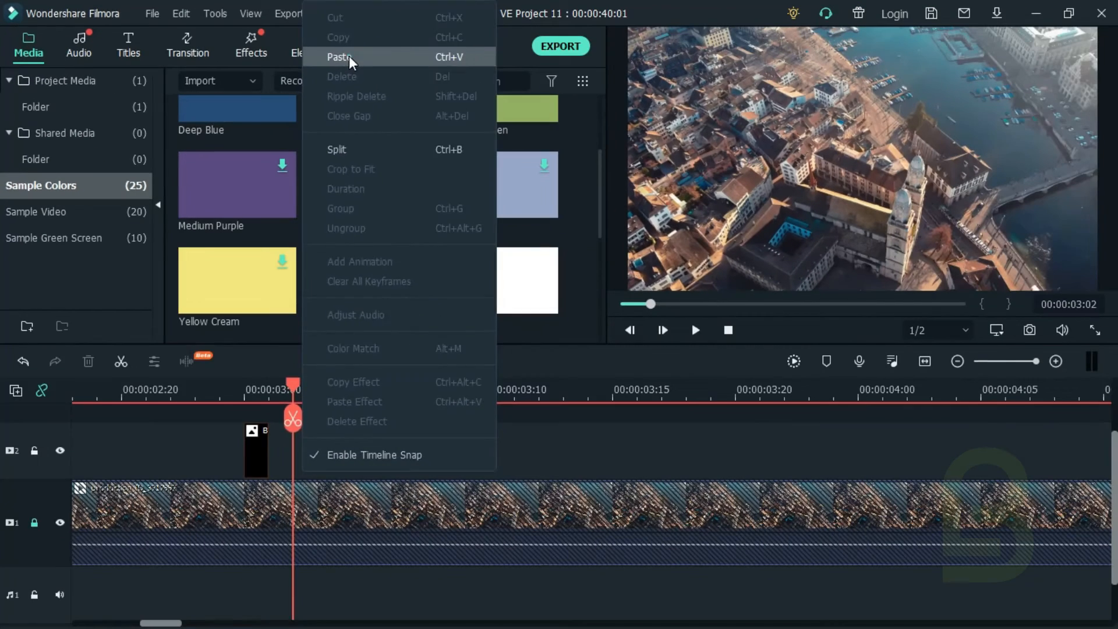
pyautogui.click(348, 56)
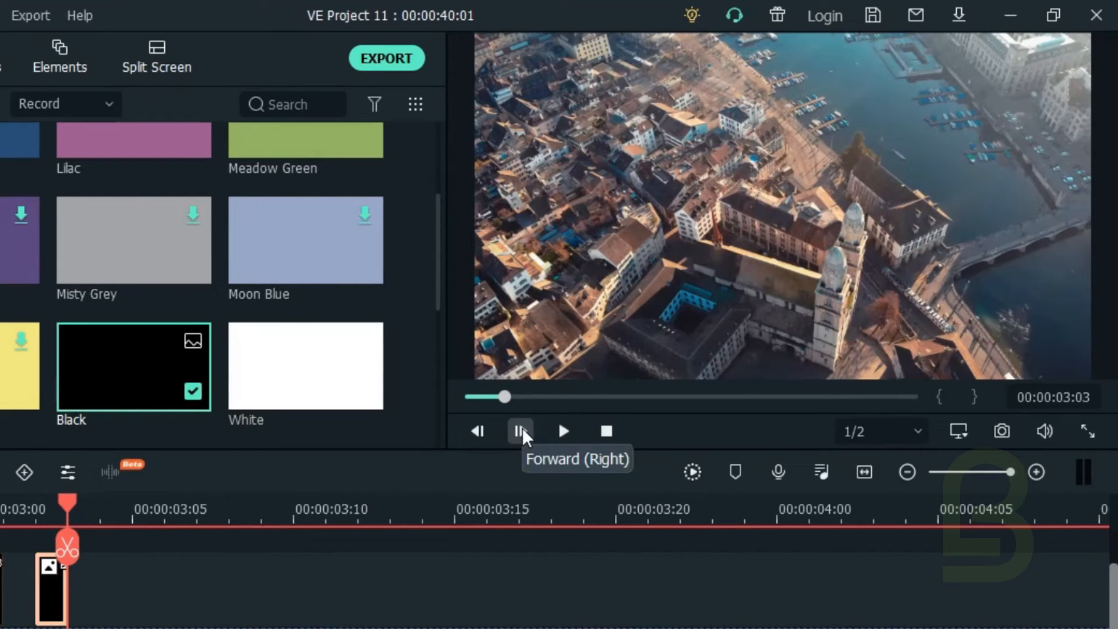
# Step: Paste another black frame onto video track 2 at 00:00:03:04, leaving a one-frame gap after the previous one
pyautogui.click(521, 431)
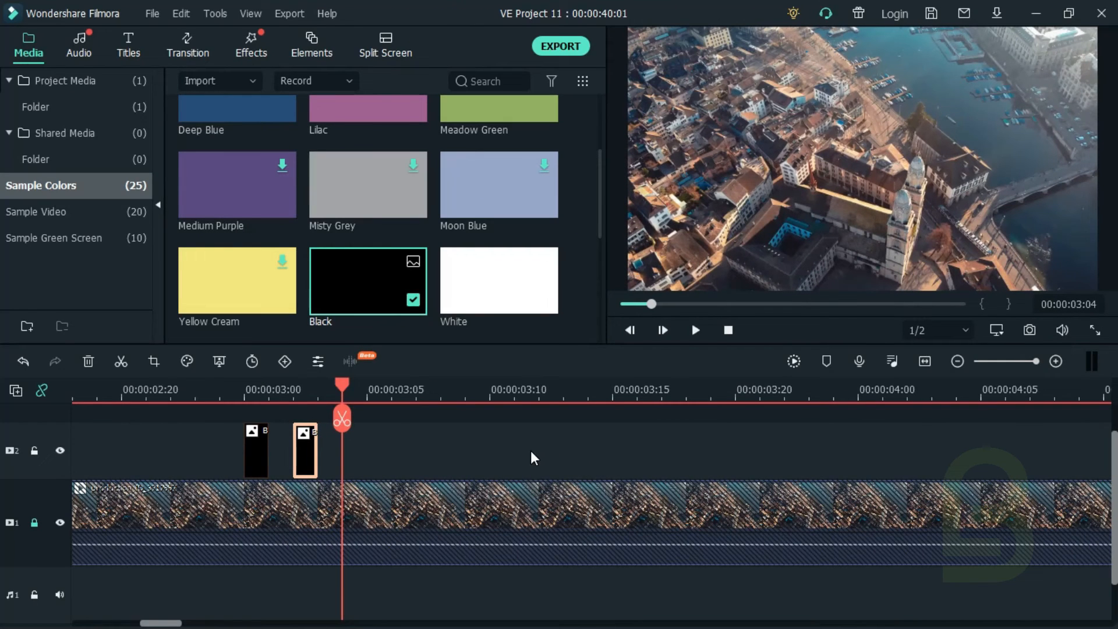
pyautogui.hotkey('ctrl', 'v')
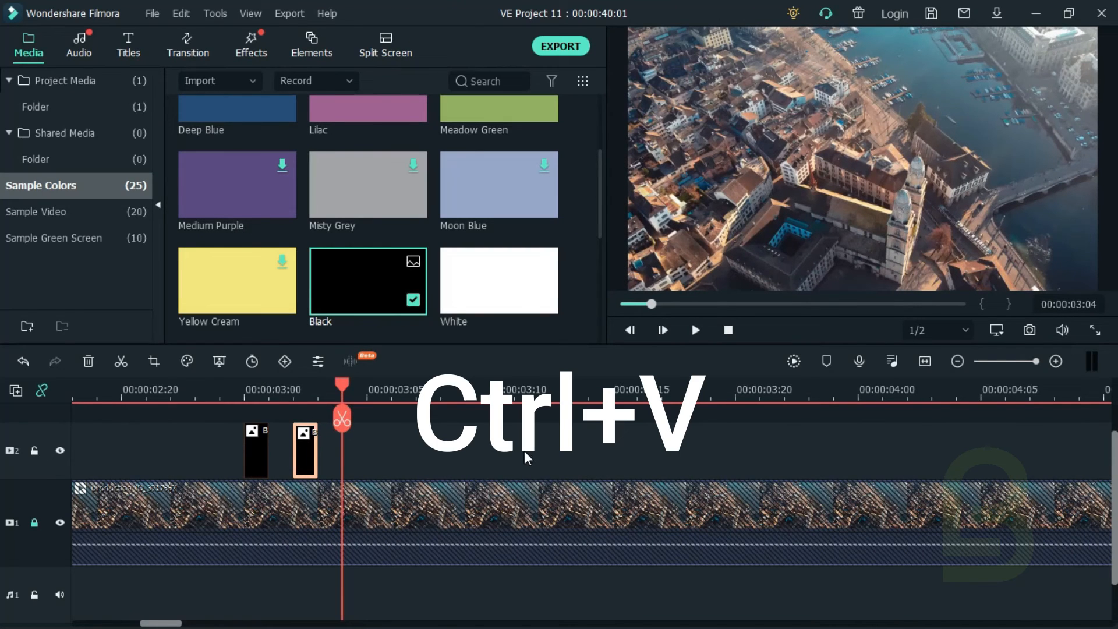
pyautogui.rightClick(359, 459)
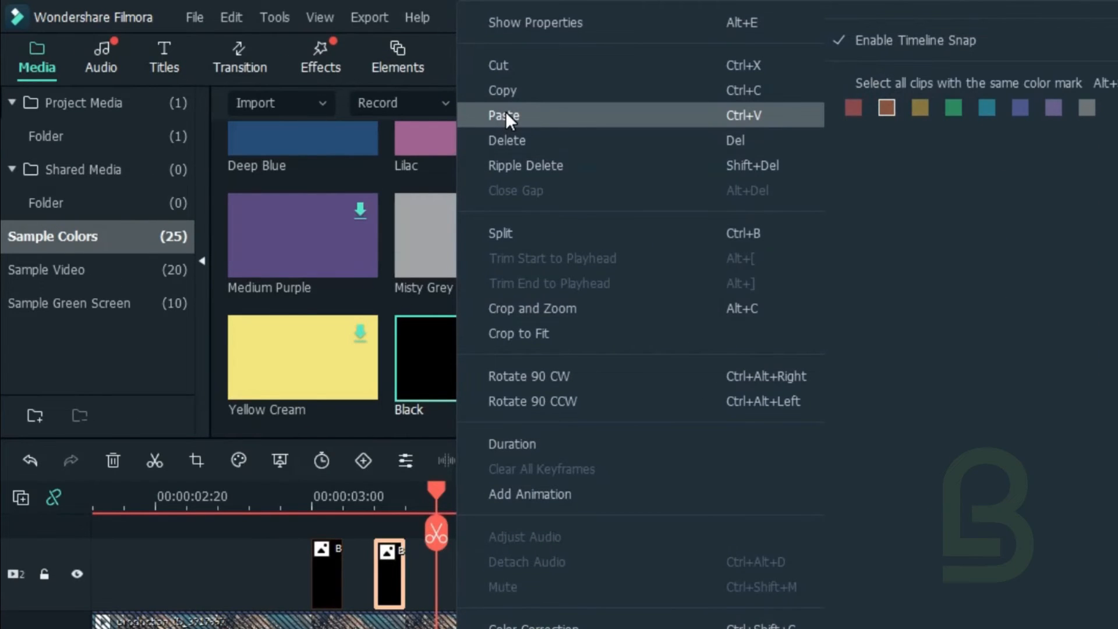
pyautogui.click(505, 115)
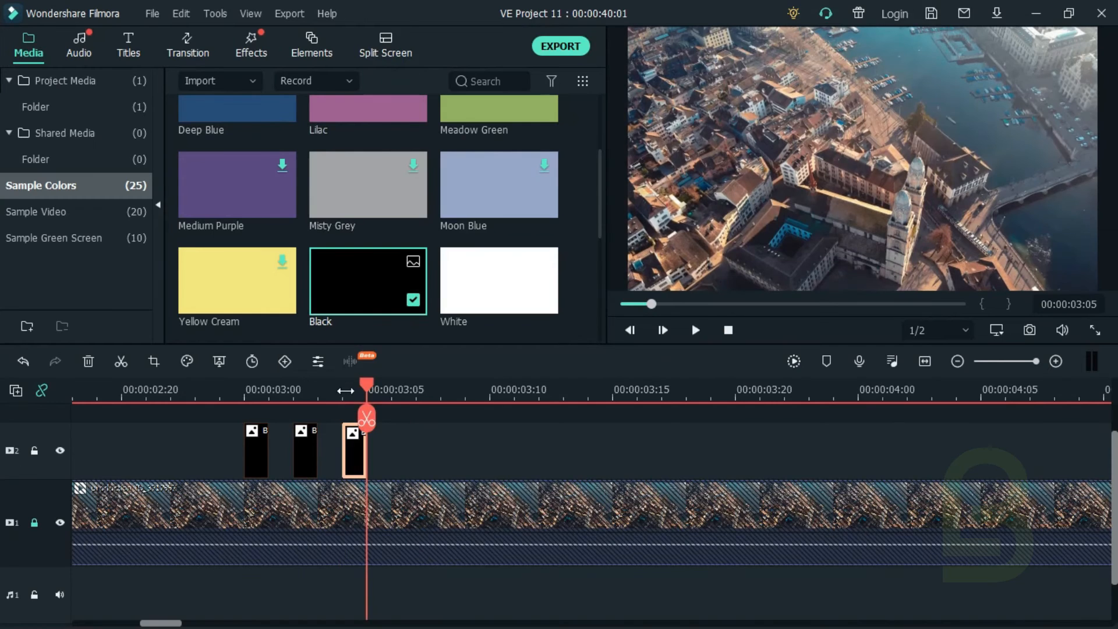
# Step: Select all three black frames on video track 2 and copy them together
pyautogui.press('Left')
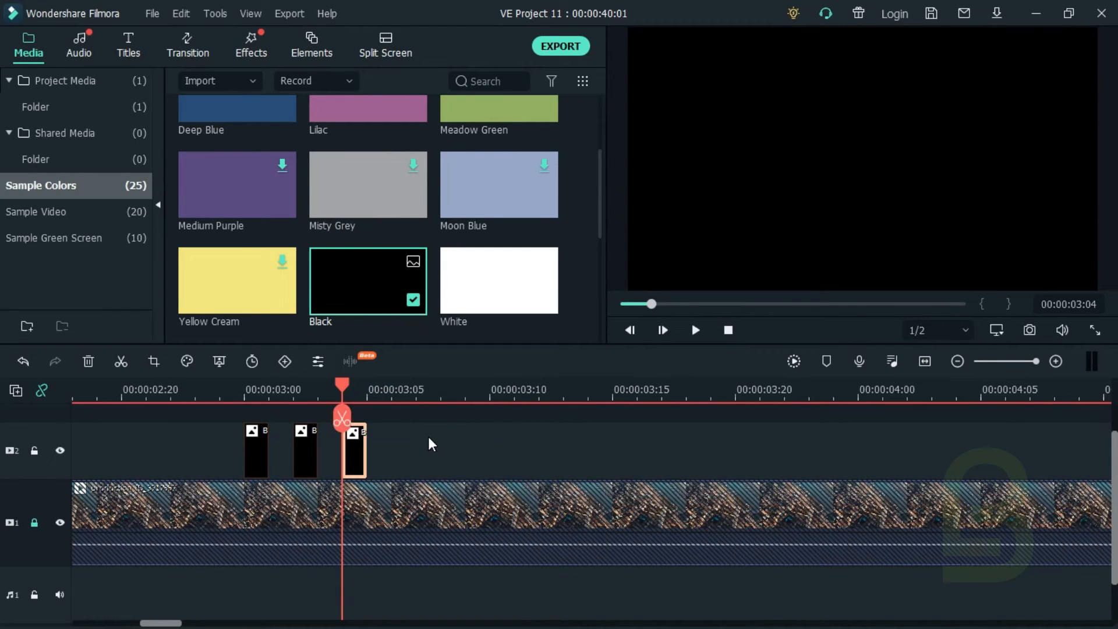
pyautogui.moveTo(429, 438); pyautogui.dragTo(204, 447)
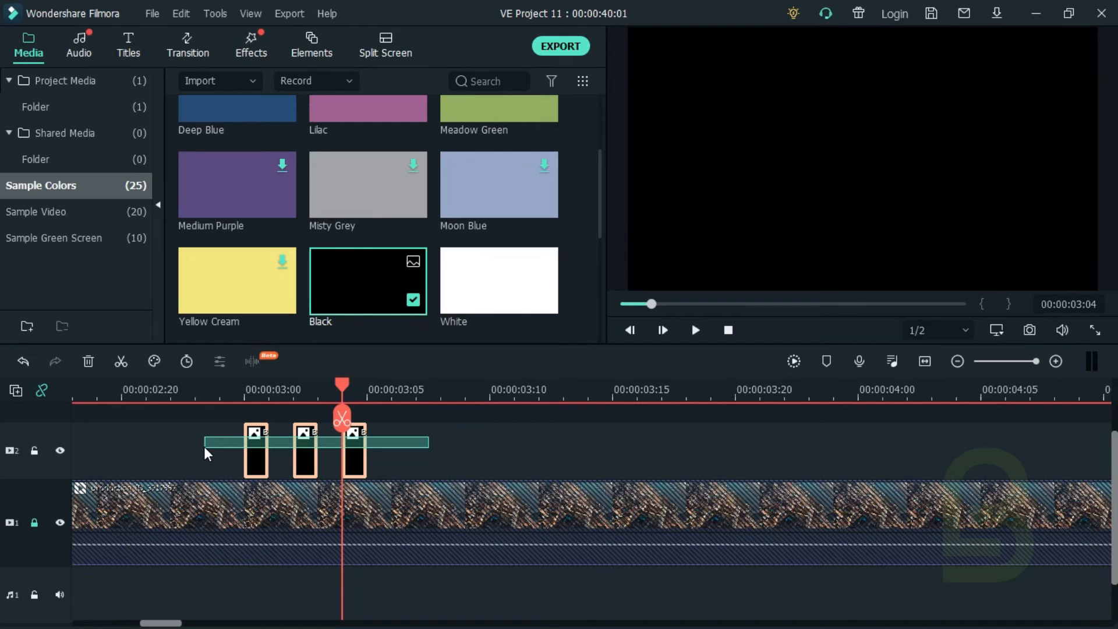
pyautogui.hotkey('ctrl', 'c')
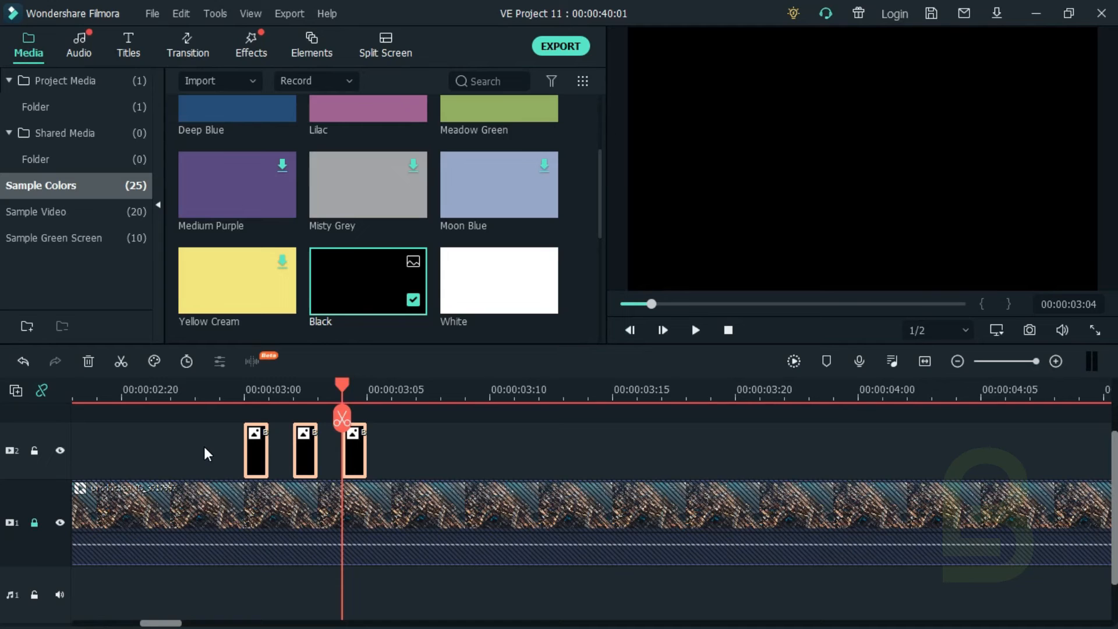
pyautogui.rightClick(347, 434)
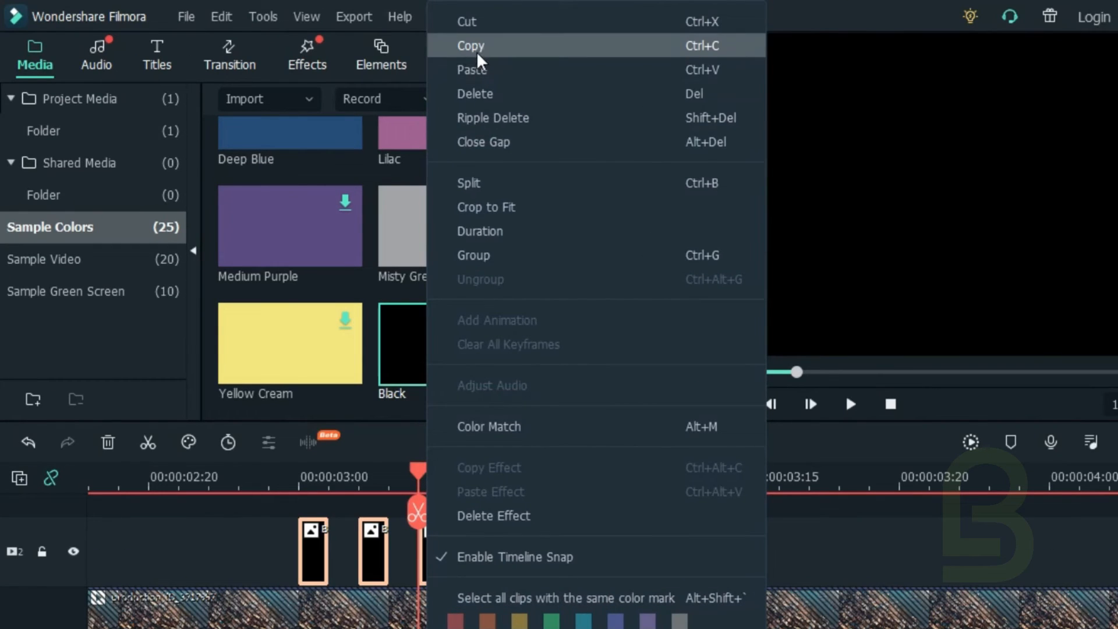
pyautogui.click(820, 547)
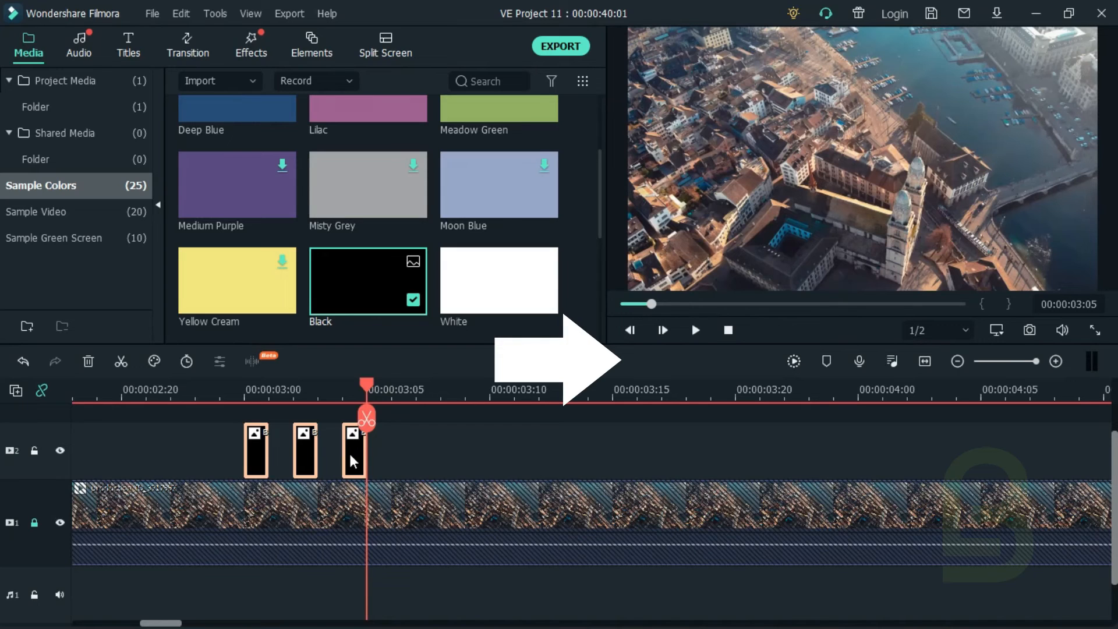
# Step: Paste the group of three black frames at 00:00:03:06 and again at 00:00:03:12, keeping one-frame gaps between groups
pyautogui.press('Right')
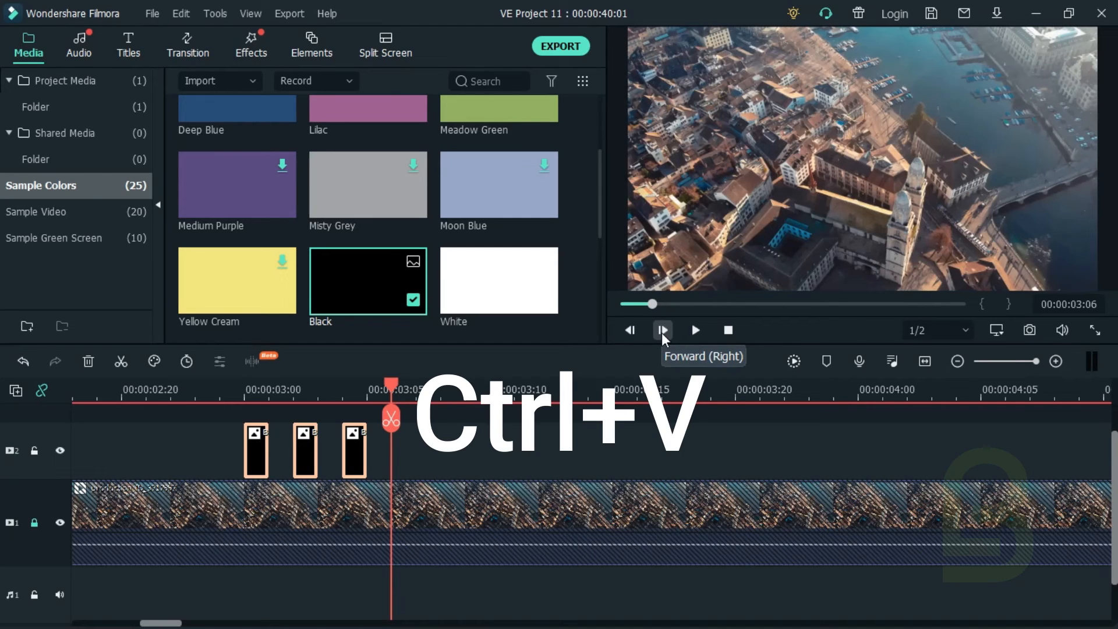
pyautogui.hotkey('ctrl', 'v')
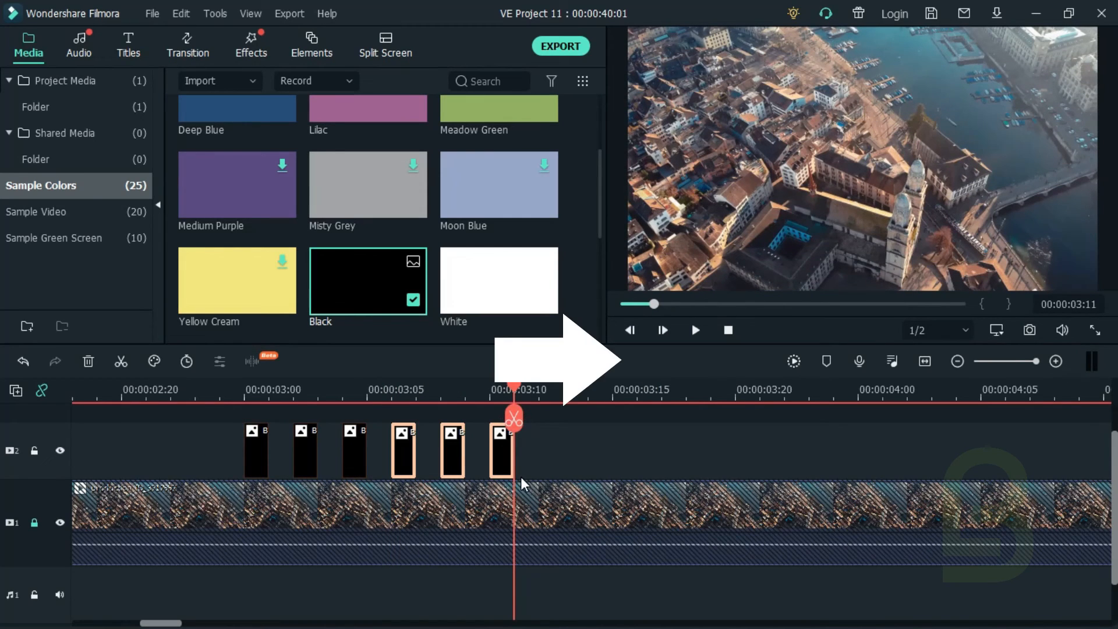
pyautogui.press('Right')
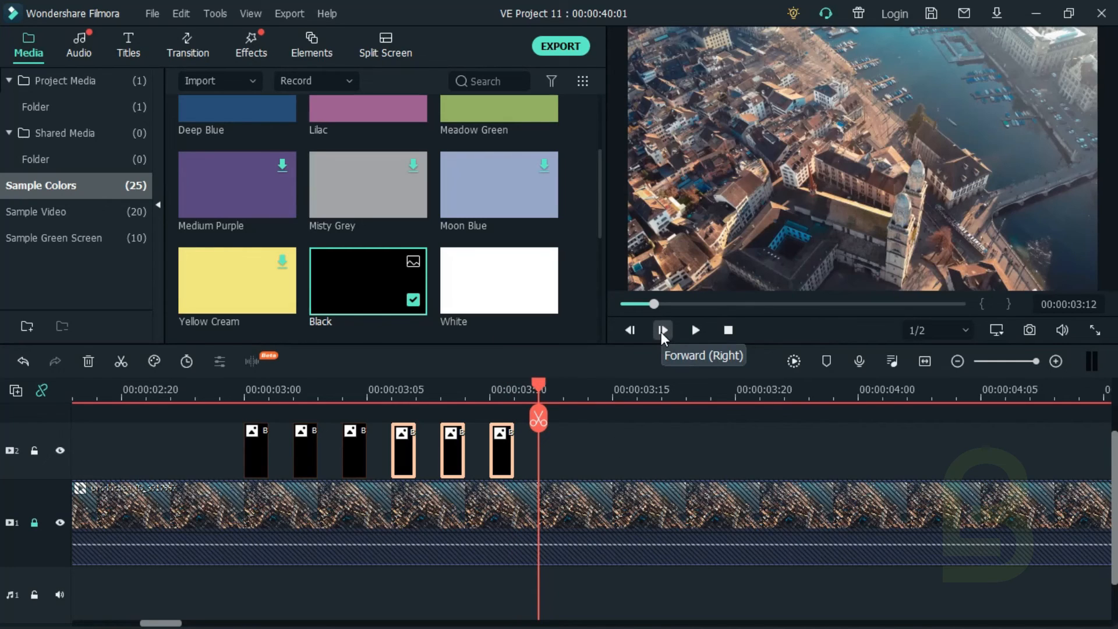
pyautogui.hotkey('ctrl', 'v')
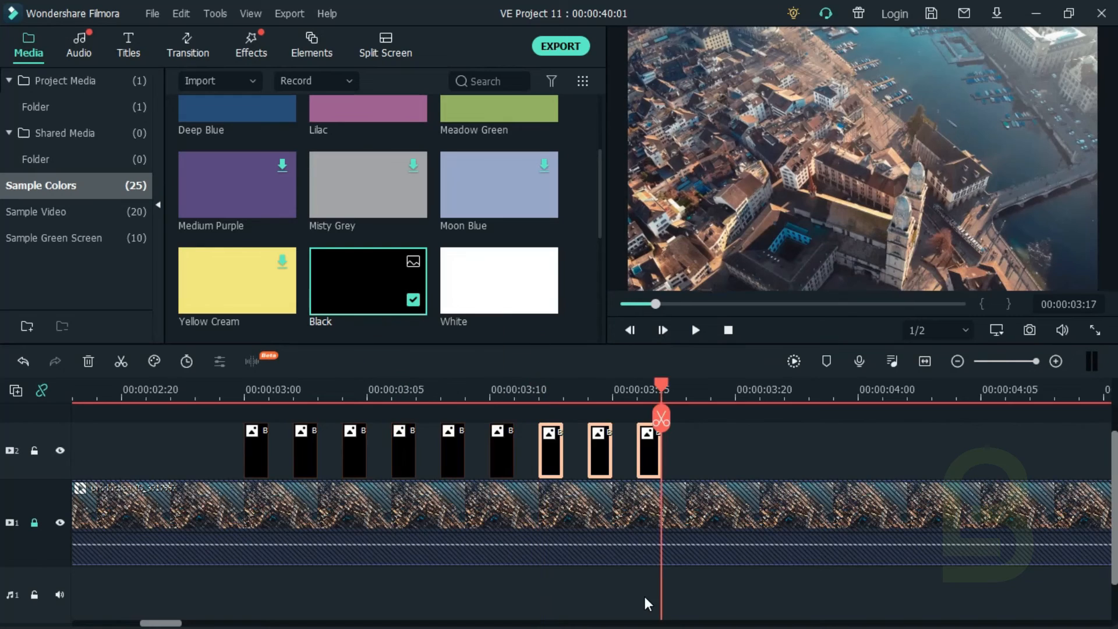
# Step: Unlock video track 1 and play the flicker section from 00:00:02:20
pyautogui.click(659, 380)
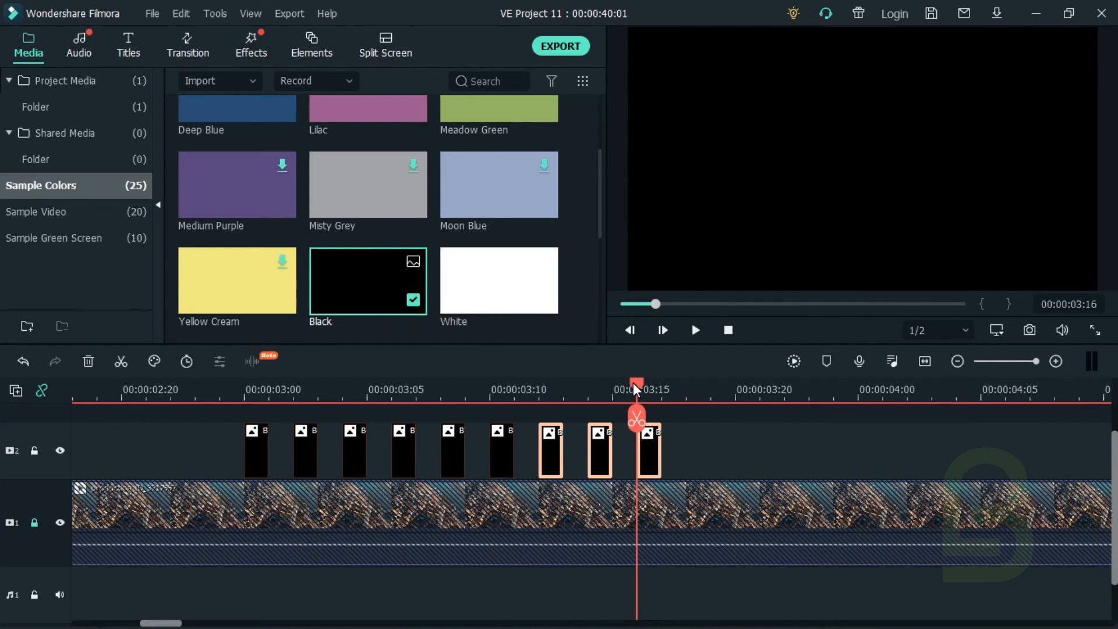
pyautogui.moveTo(638, 386); pyautogui.dragTo(131, 425)
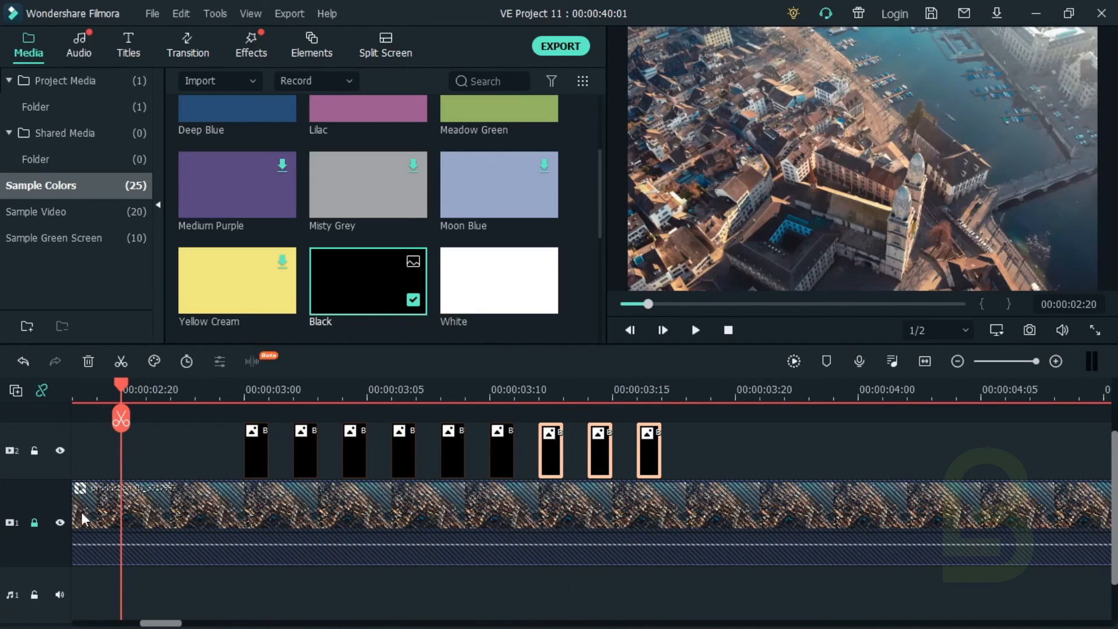
pyautogui.click(35, 522)
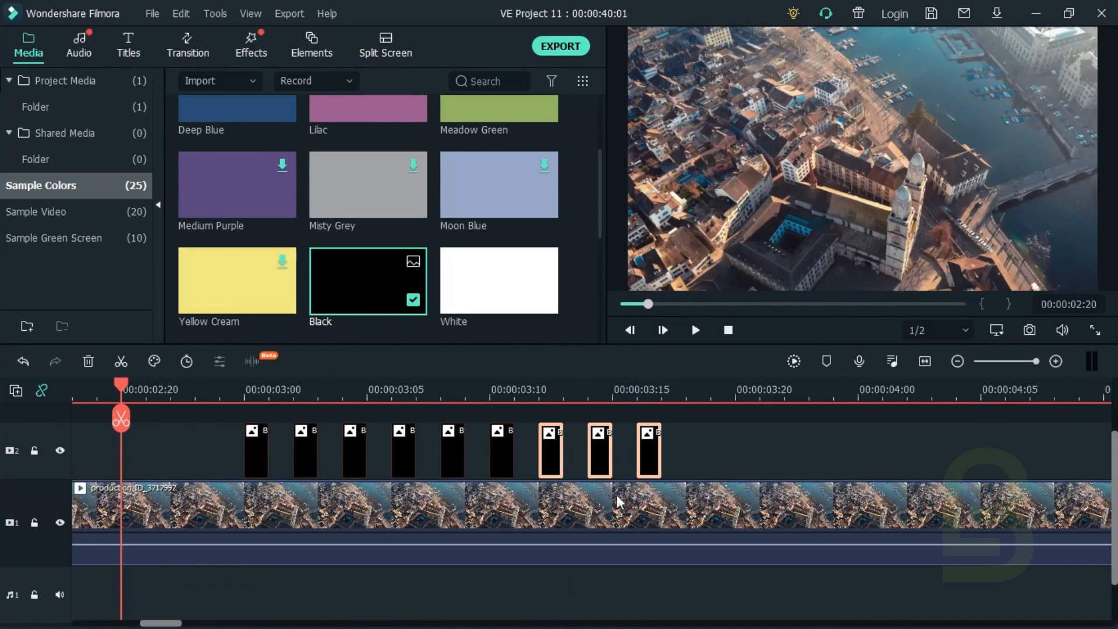
pyautogui.click(697, 331)
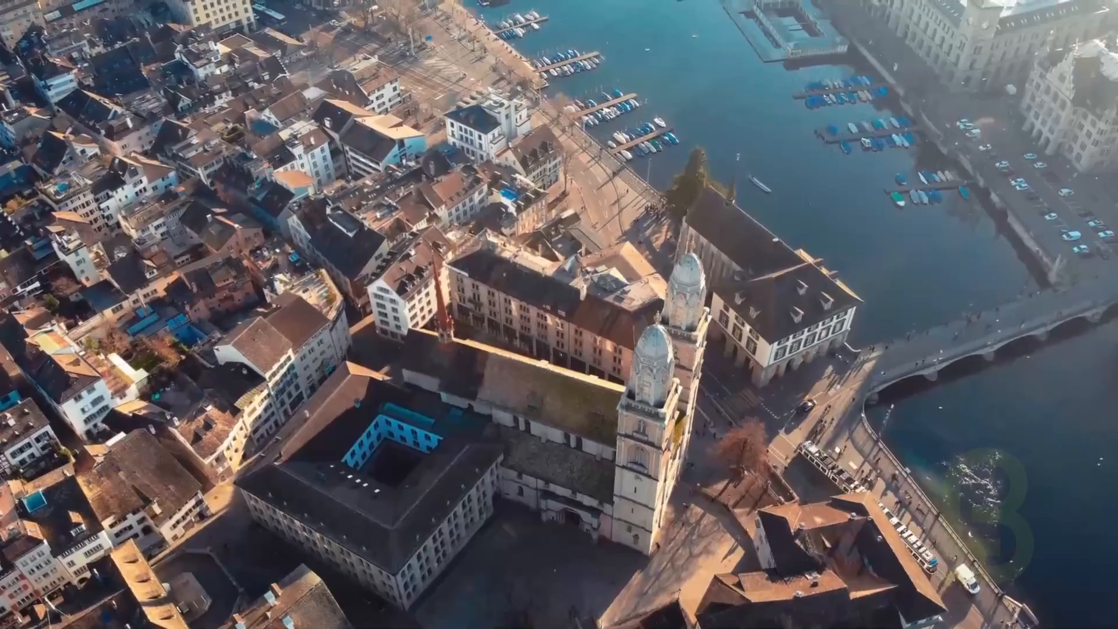